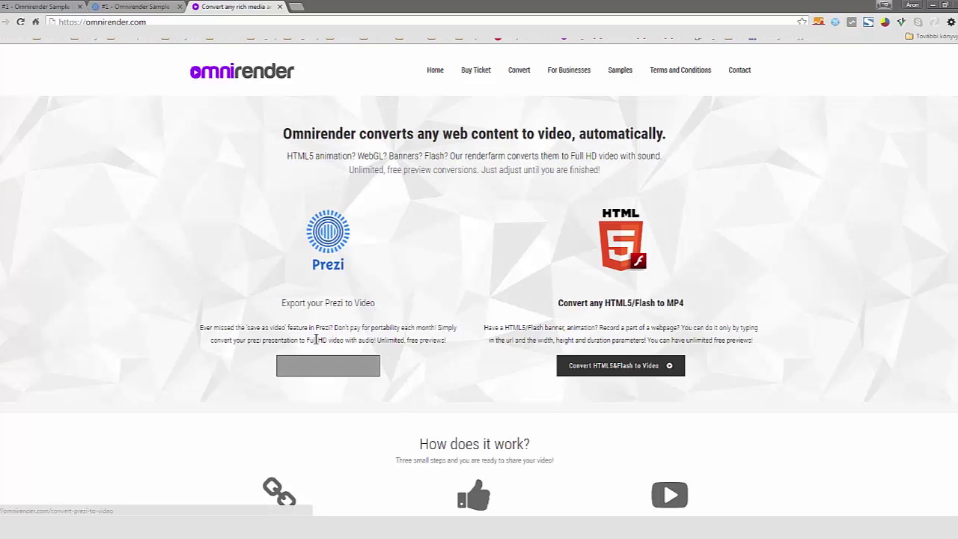
# Go from the Omnirender home page to the Convert Prezi to Video page
pyautogui.moveTo(309, 339); pyautogui.dragTo(349, 340)
pyautogui.click(347, 337)
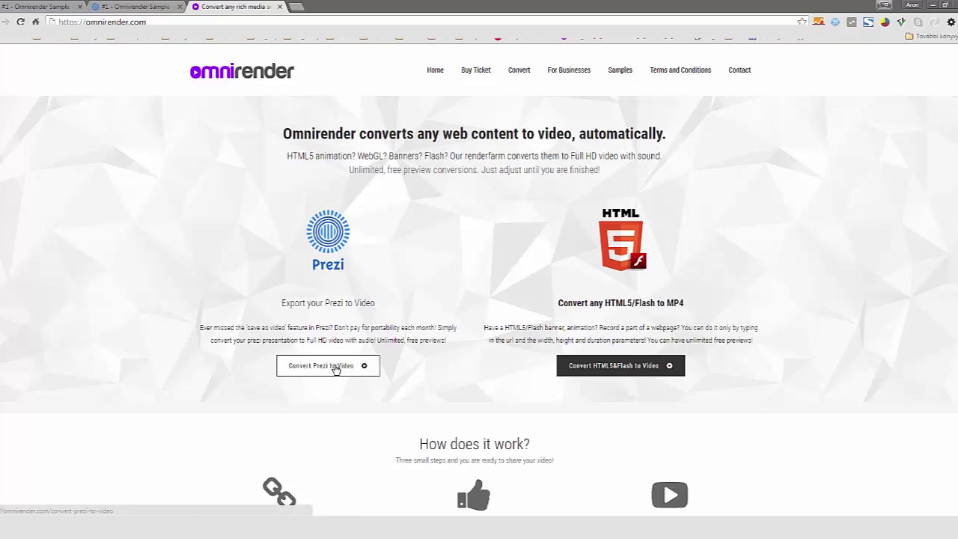
pyautogui.click(335, 367)
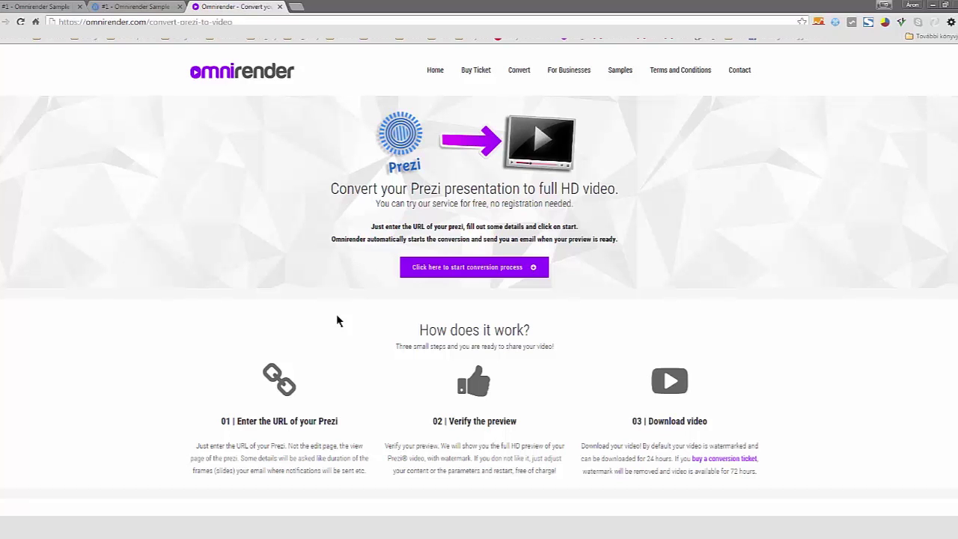
pyautogui.scroll(-4, 336, 321)
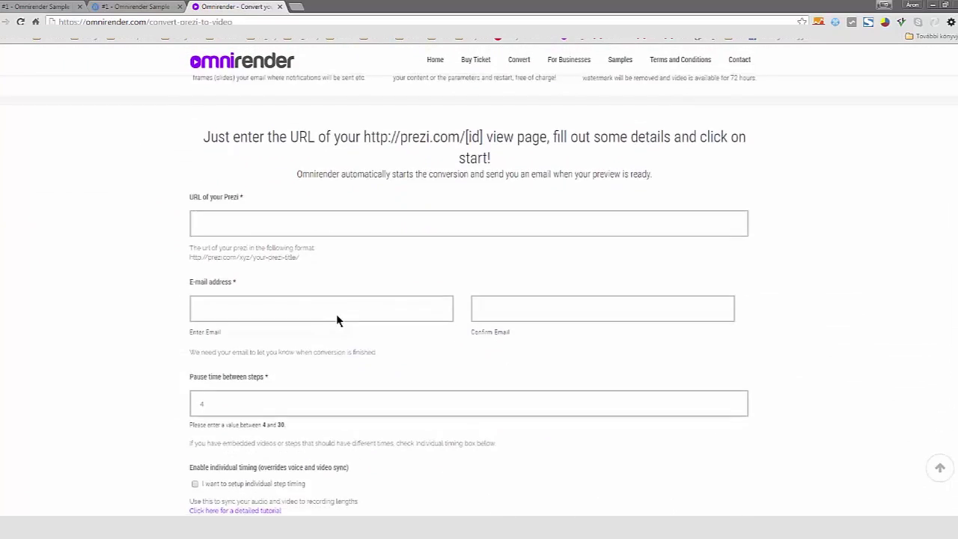
pyautogui.scroll(2, 336, 320)
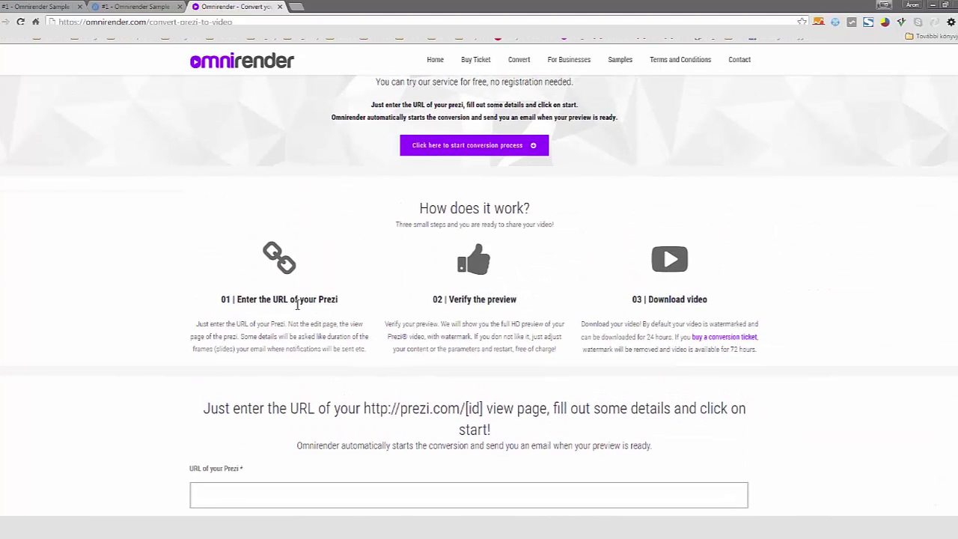
pyautogui.moveTo(216, 299); pyautogui.dragTo(345, 301)
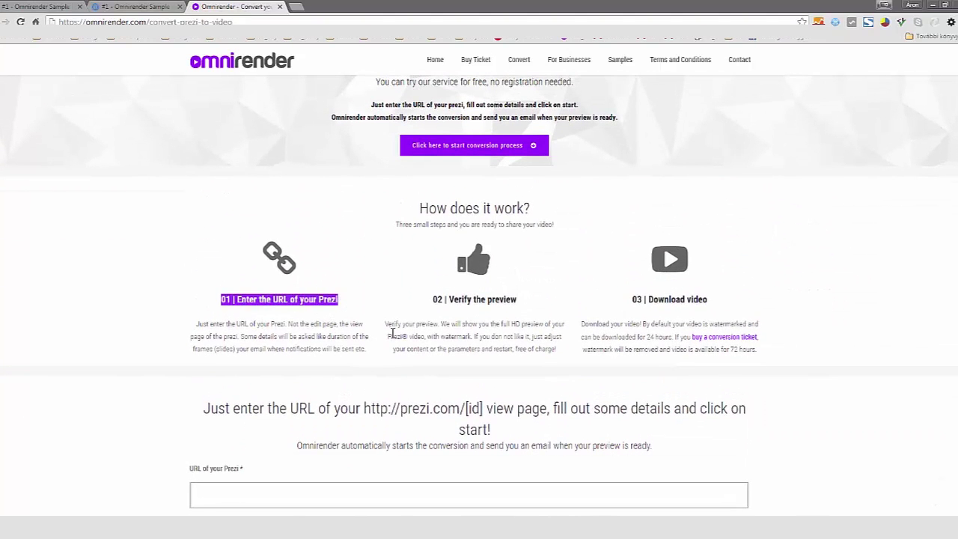
pyautogui.click(425, 327)
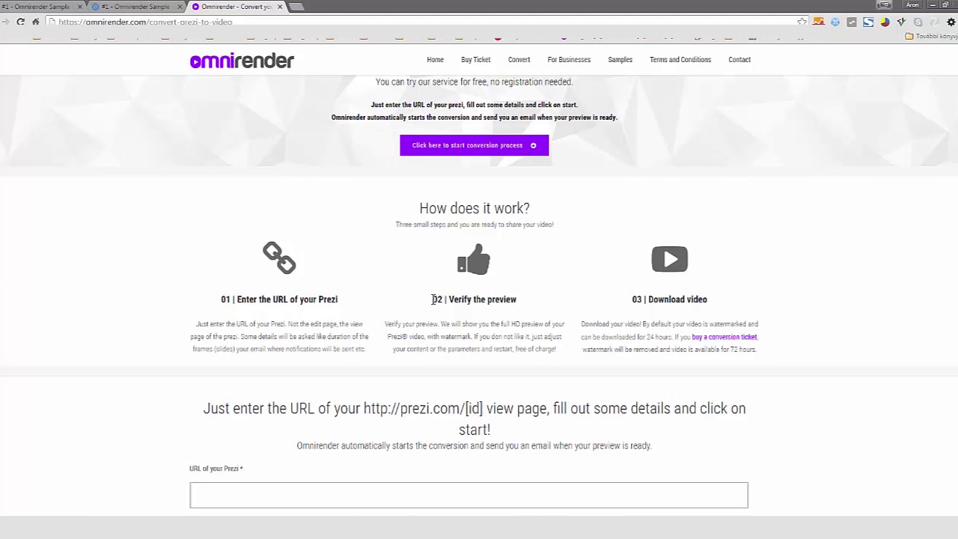
pyautogui.moveTo(432, 299); pyautogui.dragTo(521, 299)
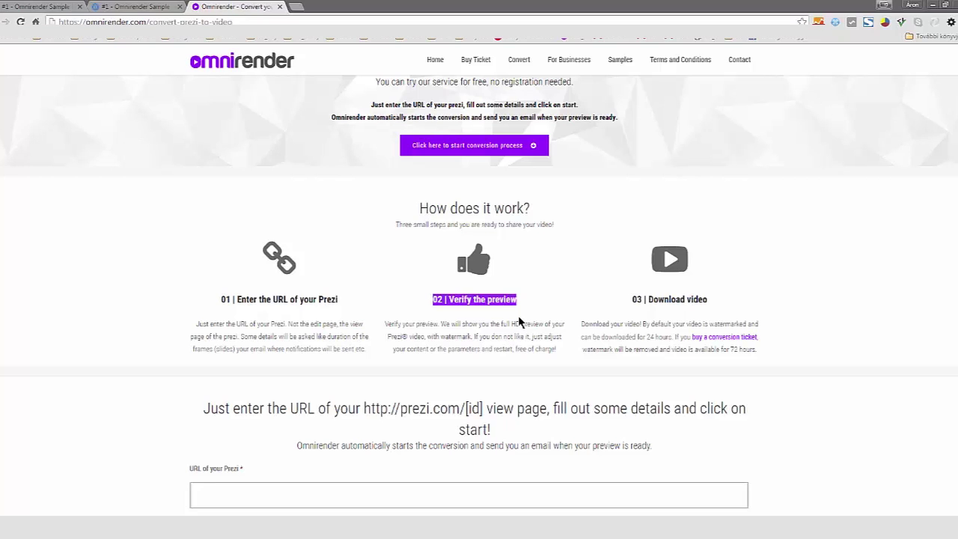
pyautogui.moveTo(581, 323); pyautogui.dragTo(766, 346)
pyautogui.click(768, 350)
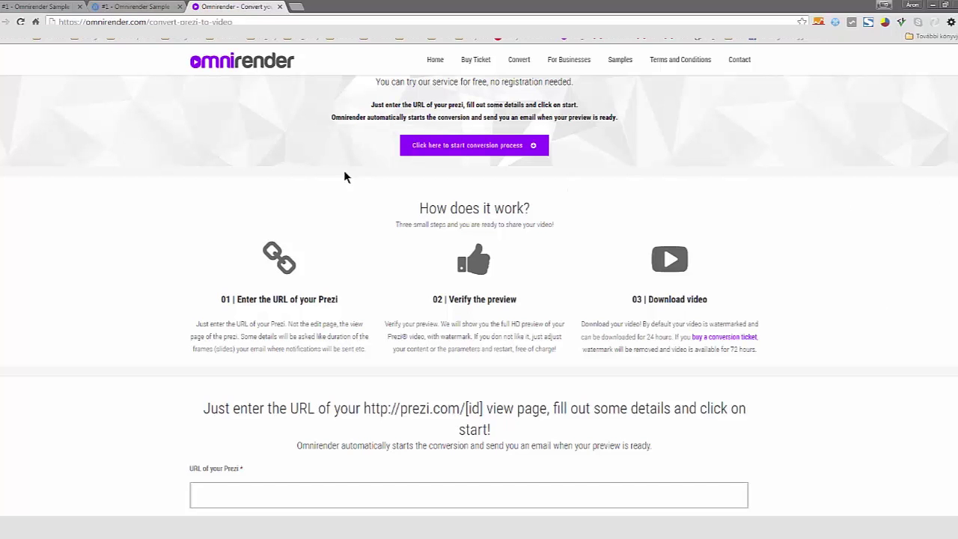
# Show the sample Prezi's public view page, advance it to frame #2 and mute its music
pyautogui.click(45, 6)
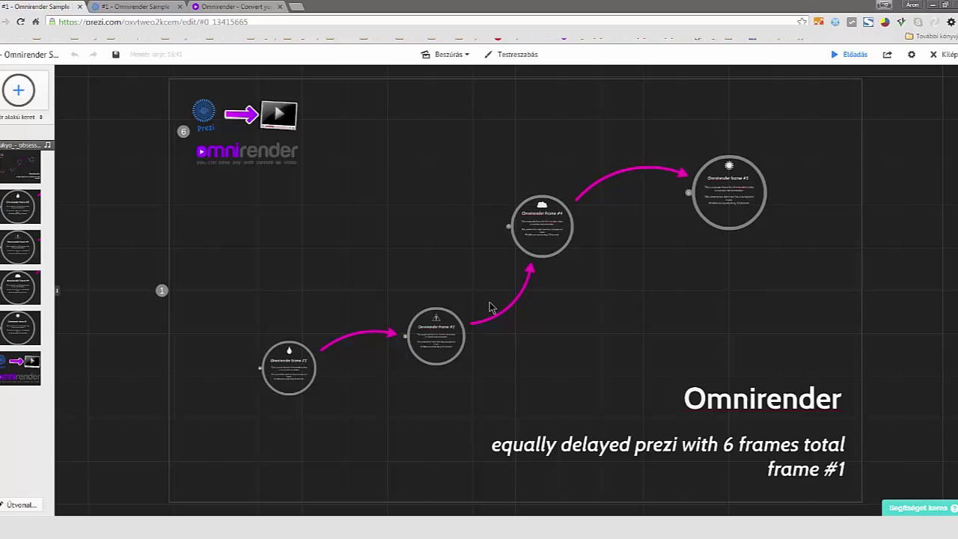
pyautogui.click(140, 6)
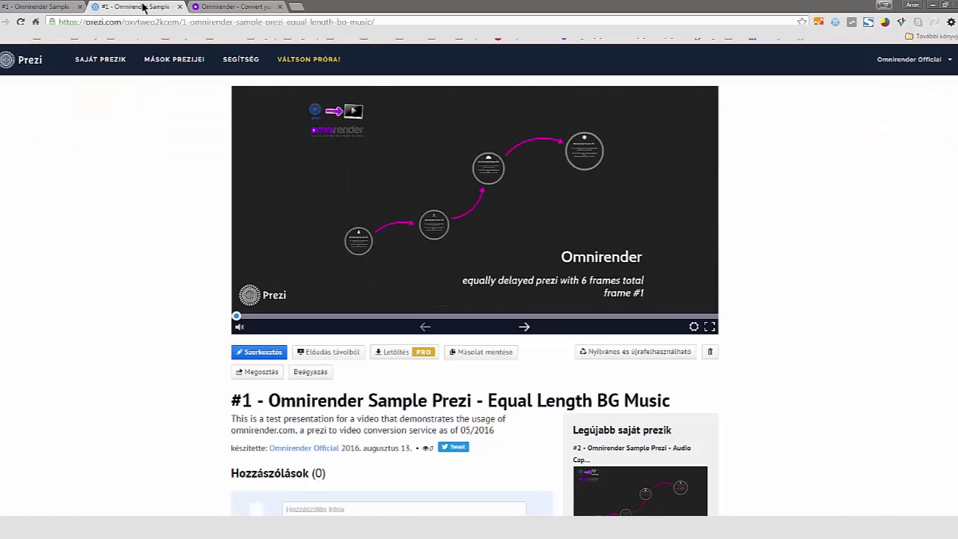
pyautogui.click(524, 328)
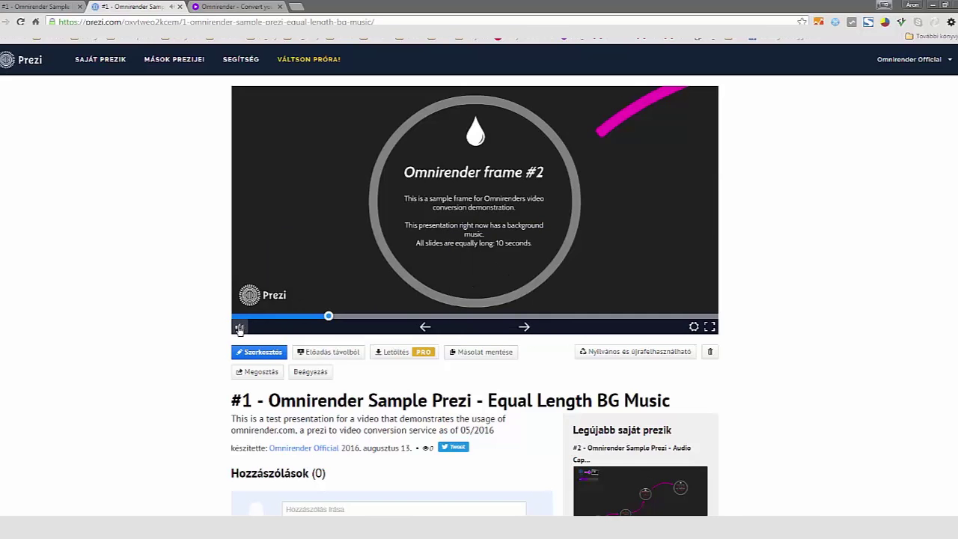
pyautogui.click(240, 327)
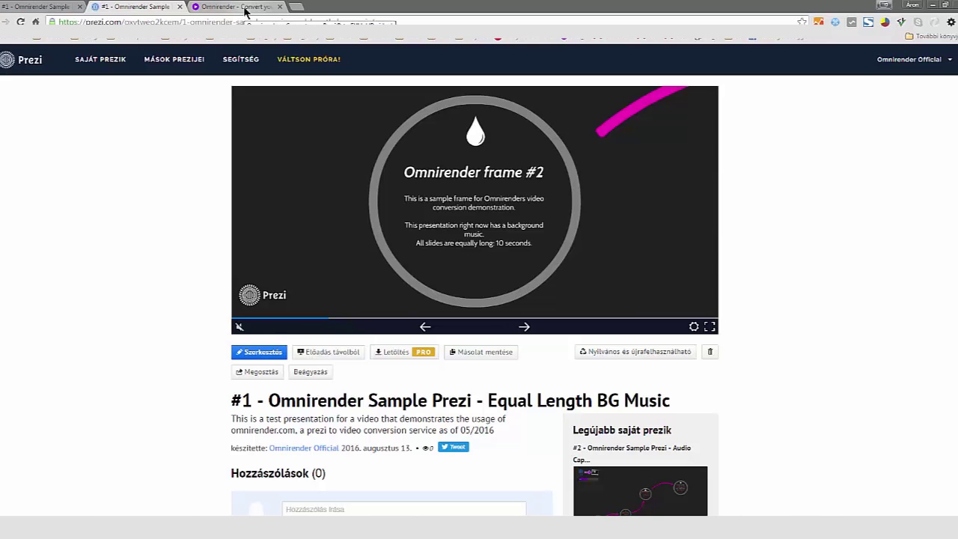
# Focus Omnirender's URL of your Prezi field, then switch to the sample Prezi's tab for its address
pyautogui.click(245, 9)
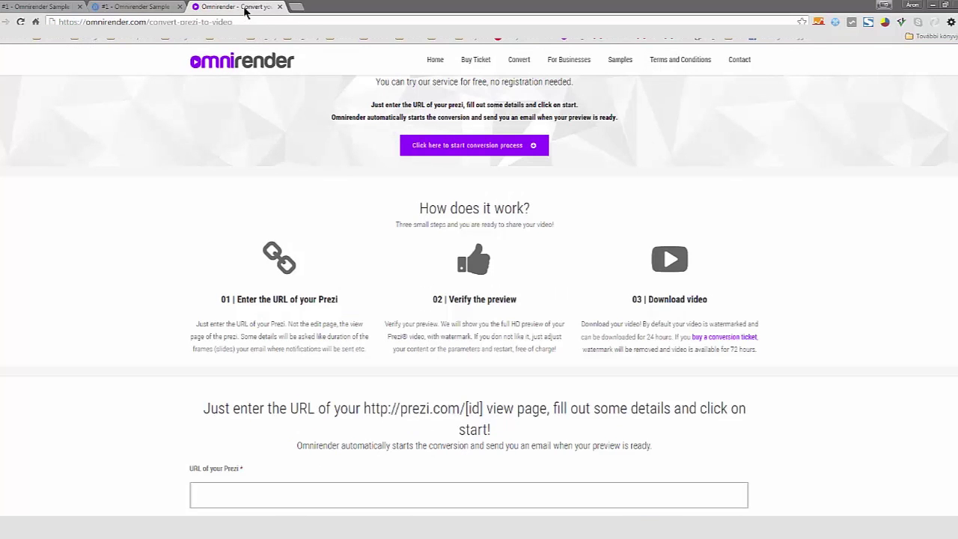
pyautogui.scroll(-3, 355, 276)
pyautogui.scroll(-3, 354, 276)
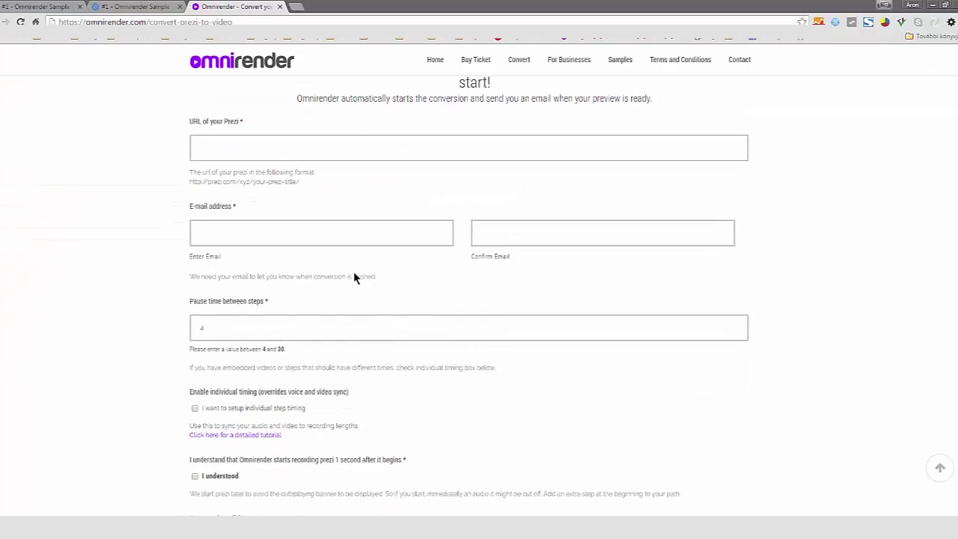
pyautogui.scroll(4, 470, 294)
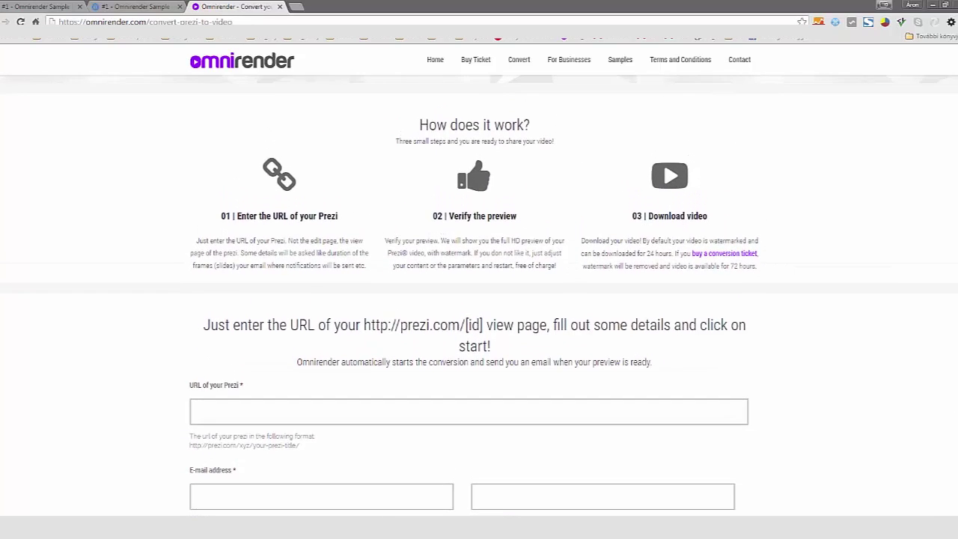
pyautogui.scroll(3, 479, 300)
pyautogui.scroll(-3, 479, 299)
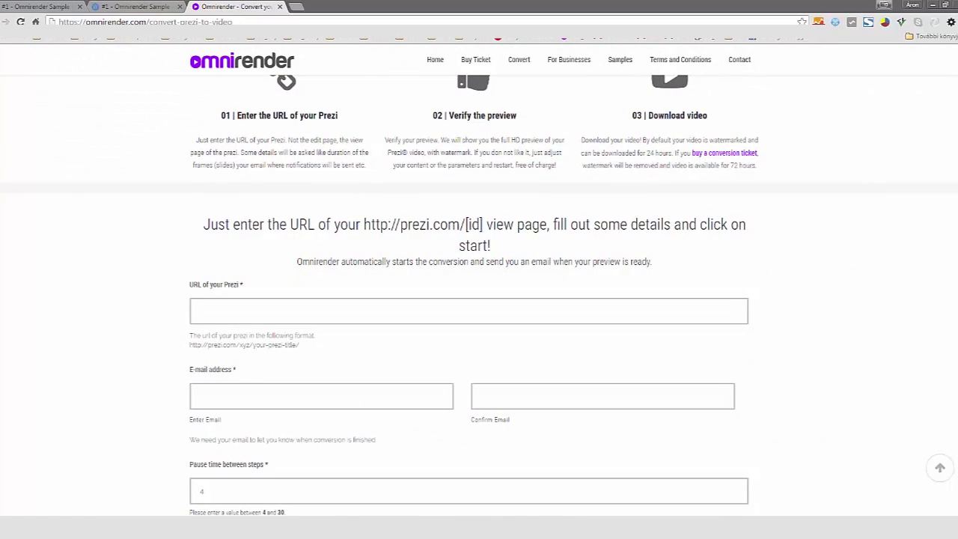
pyautogui.scroll(-2, 474, 291)
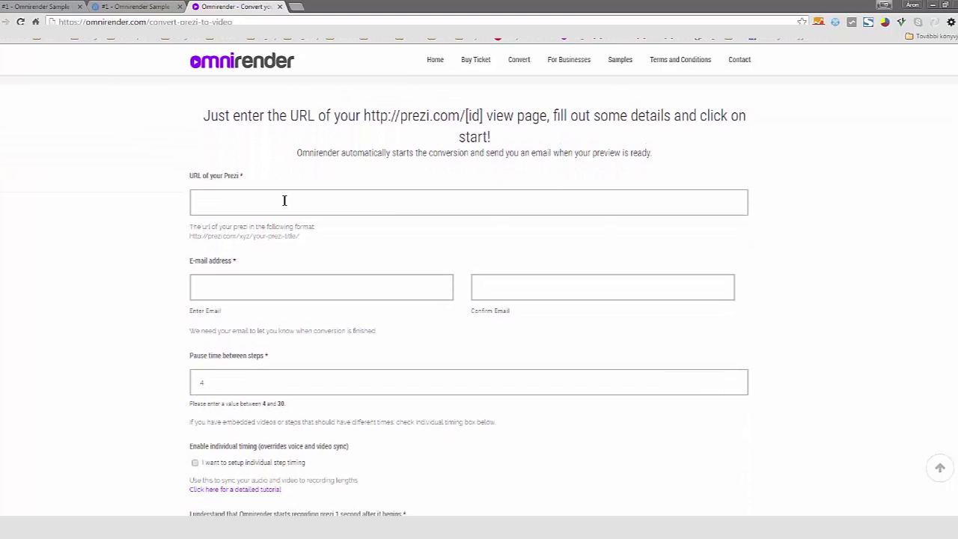
pyautogui.click(283, 200)
pyautogui.click(116, 6)
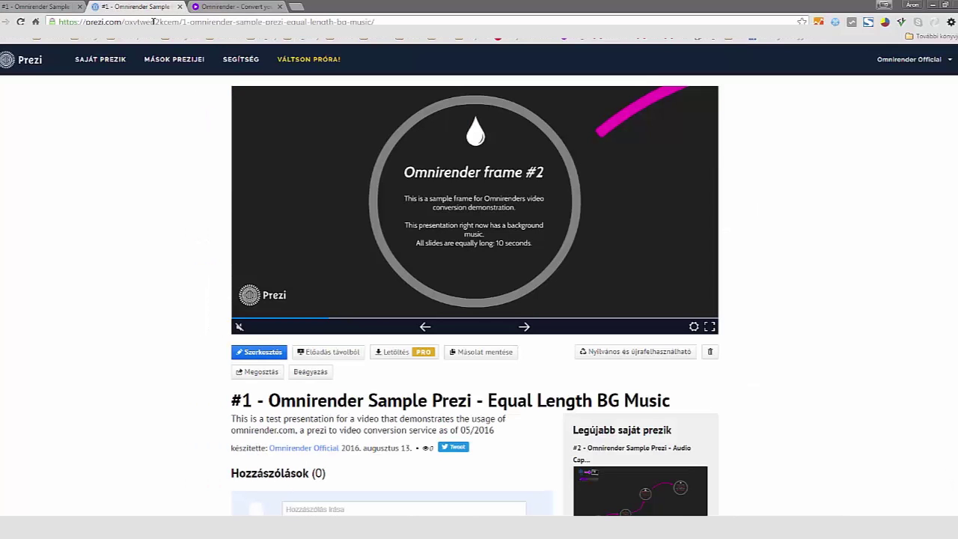
# Paste the sample Prezi's view-page URL into the URL of your Prezi field
pyautogui.click(236, 7)
pyautogui.click(288, 202)
pyautogui.write('https://prezi.com/oxvtweozljcm/1-omnirender-sample-prezi-equal-length-bg-music/')
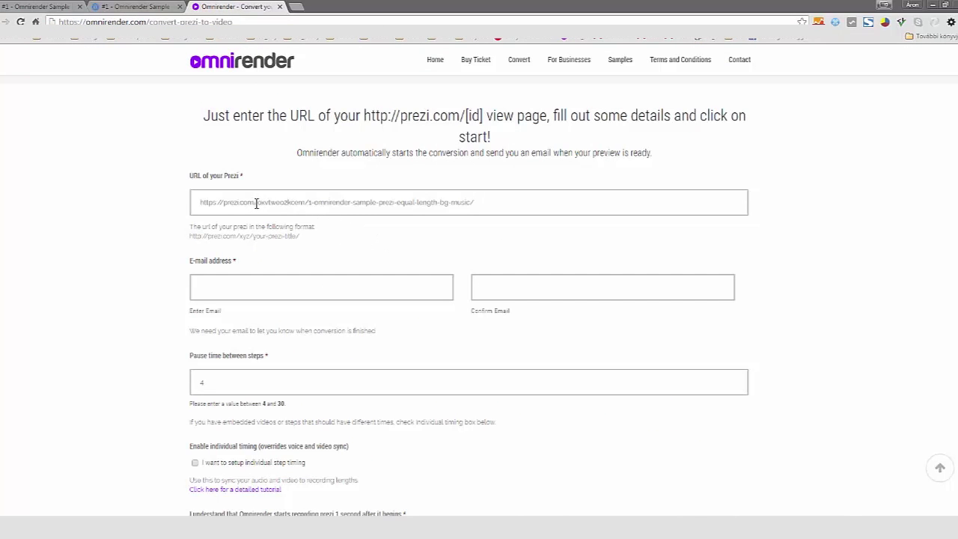
pyautogui.moveTo(300, 236); pyautogui.dragTo(191, 239)
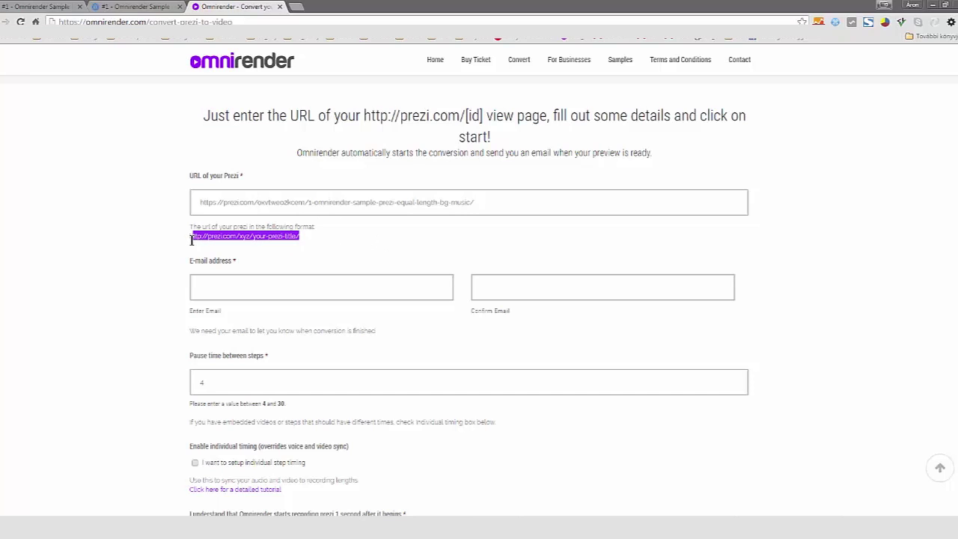
pyautogui.click(301, 241)
pyautogui.moveTo(305, 238); pyautogui.dragTo(187, 239)
pyautogui.click(211, 248)
# Fill both e-mail fields with the saved e-mail address and select the 4-second pause value
pyautogui.click(228, 278)
pyautogui.click(226, 280)
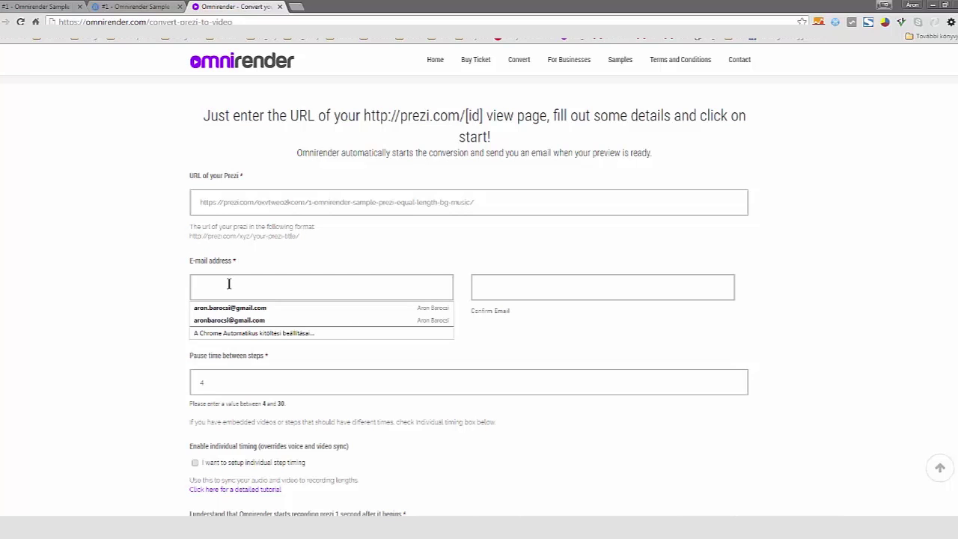
pyautogui.click(240, 308)
pyautogui.scroll(-3, 222, 358)
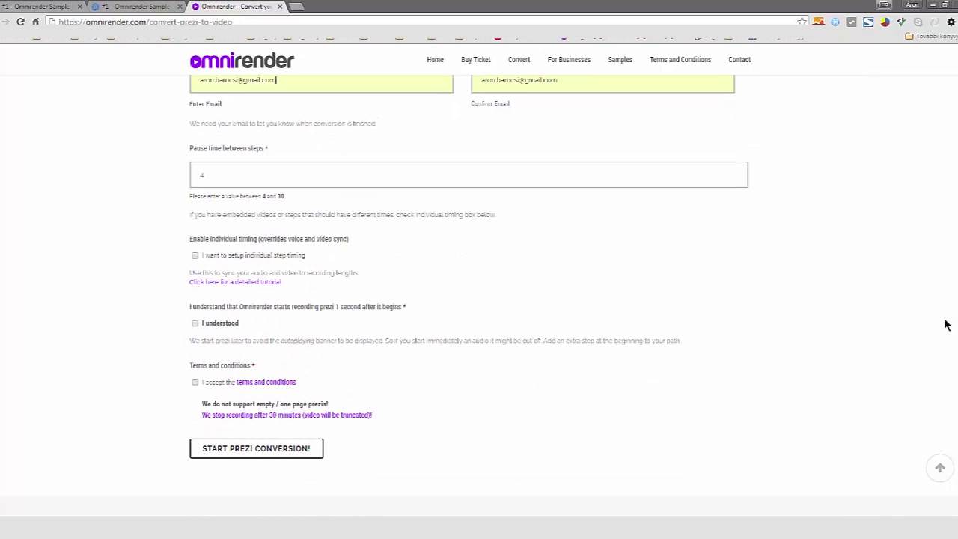
pyautogui.scroll(1, 847, 267)
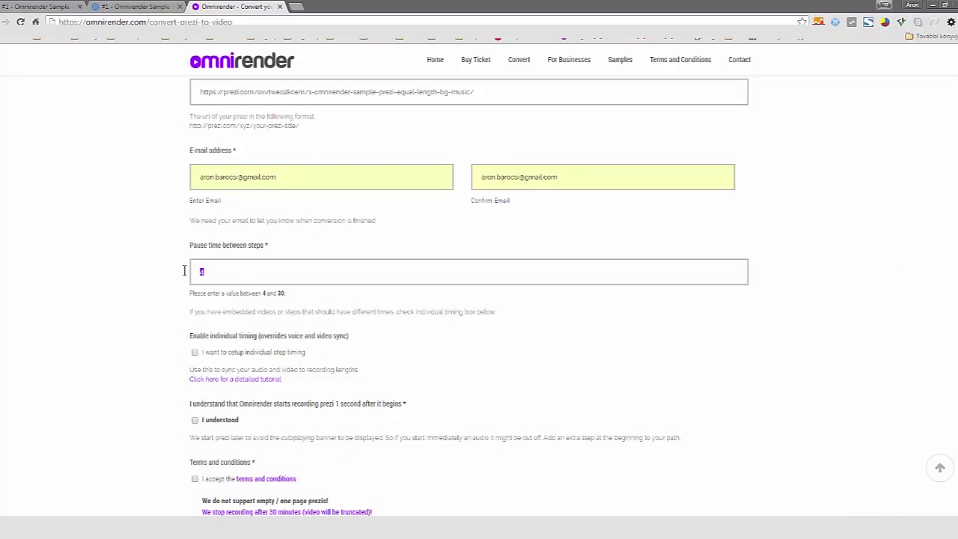
pyautogui.moveTo(188, 272); pyautogui.dragTo(215, 273)
pyautogui.click(224, 272)
pyautogui.write('4')
pyautogui.moveTo(290, 357)
pyautogui.mouseDown()
pyautogui.moveTo(193, 354)
pyautogui.moveTo(307, 360)
pyautogui.mouseUp()
pyautogui.click(306, 356)
pyautogui.click(308, 360)
pyautogui.click(211, 272)
pyautogui.doubleClick(202, 271)
pyautogui.click(215, 272)
pyautogui.scroll(-2, 176, 404)
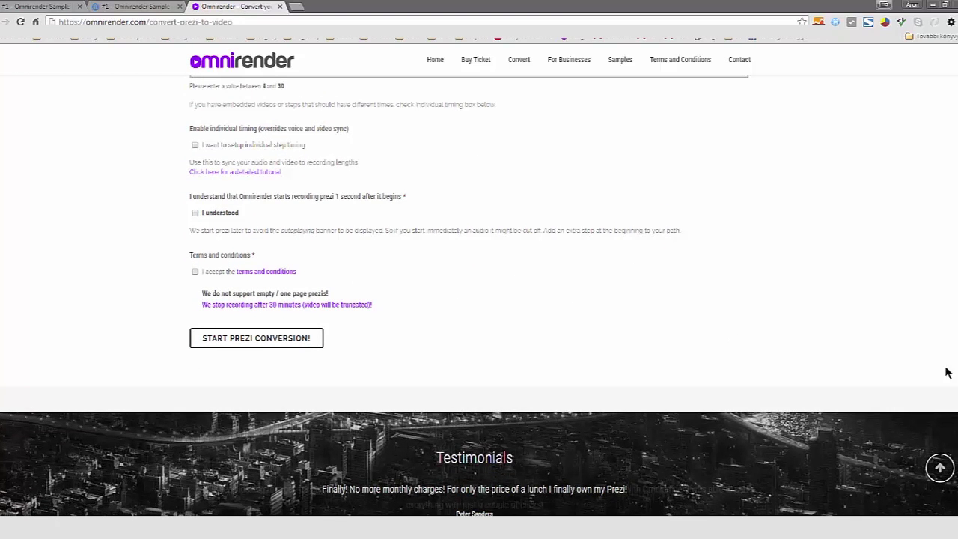
pyautogui.scroll(1, 947, 369)
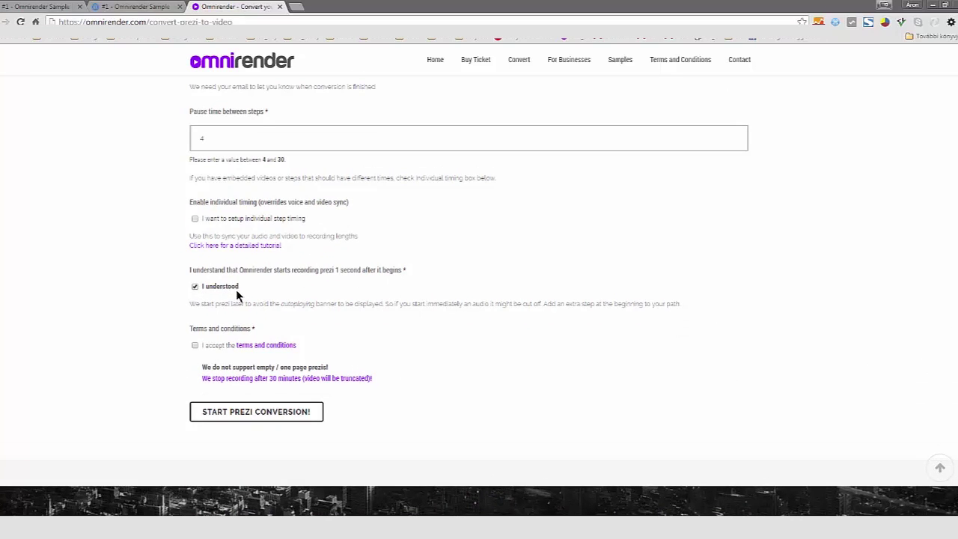
pyautogui.moveTo(191, 273); pyautogui.dragTo(250, 276)
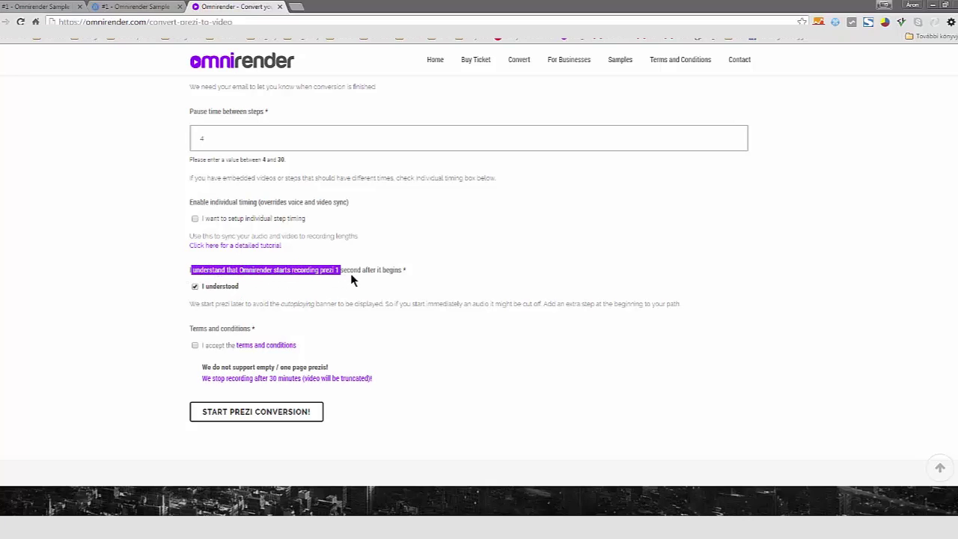
pyautogui.click(384, 275)
pyautogui.moveTo(407, 276); pyautogui.dragTo(317, 276)
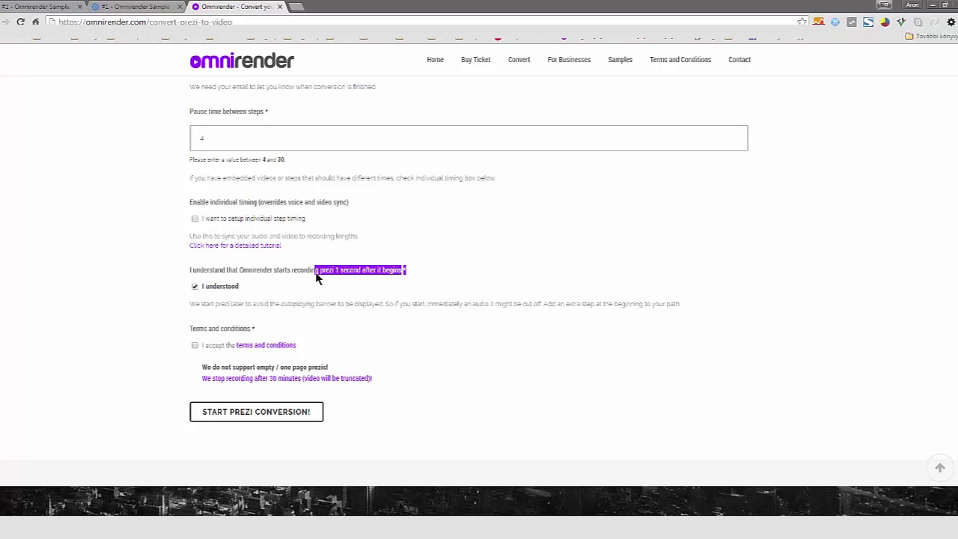
pyautogui.click(332, 276)
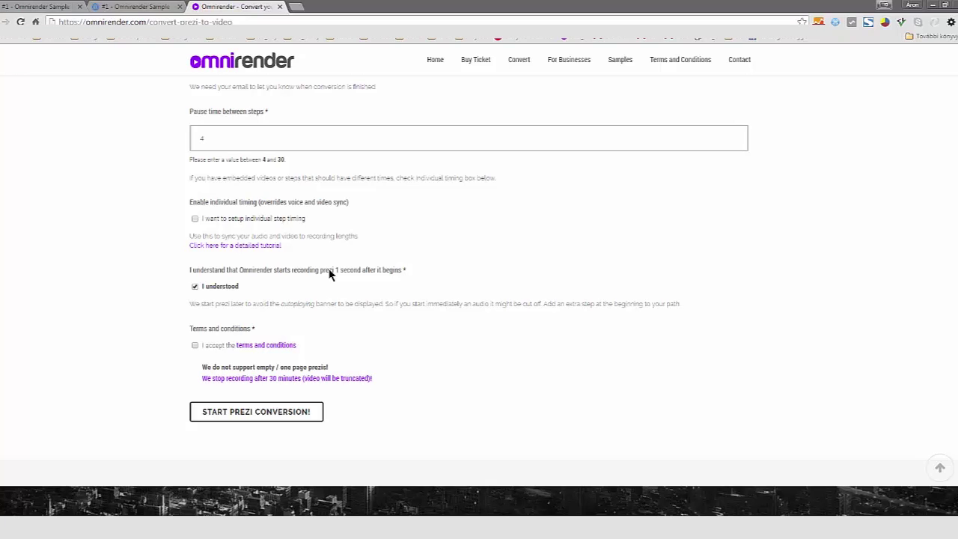
pyautogui.moveTo(385, 304); pyautogui.dragTo(394, 305)
pyautogui.click(406, 306)
pyautogui.moveTo(386, 305); pyautogui.dragTo(532, 304)
pyautogui.click(532, 304)
# Tick 'I accept the terms and conditions', noting the 30-minute recording limit warning
pyautogui.click(194, 346)
pyautogui.moveTo(390, 382); pyautogui.dragTo(195, 382)
pyautogui.click(395, 397)
pyautogui.moveTo(383, 385)
pyautogui.mouseDown()
pyautogui.moveTo(194, 381)
pyautogui.moveTo(381, 378)
pyautogui.mouseUp()
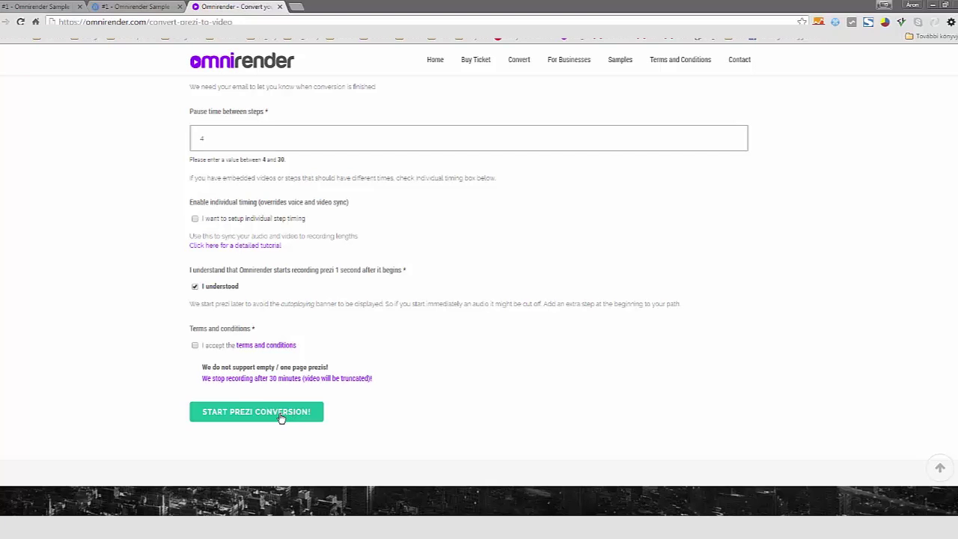
pyautogui.click(195, 345)
# Submit the form with START PREZI CONVERSION! so the video shows as Pending
pyautogui.click(251, 414)
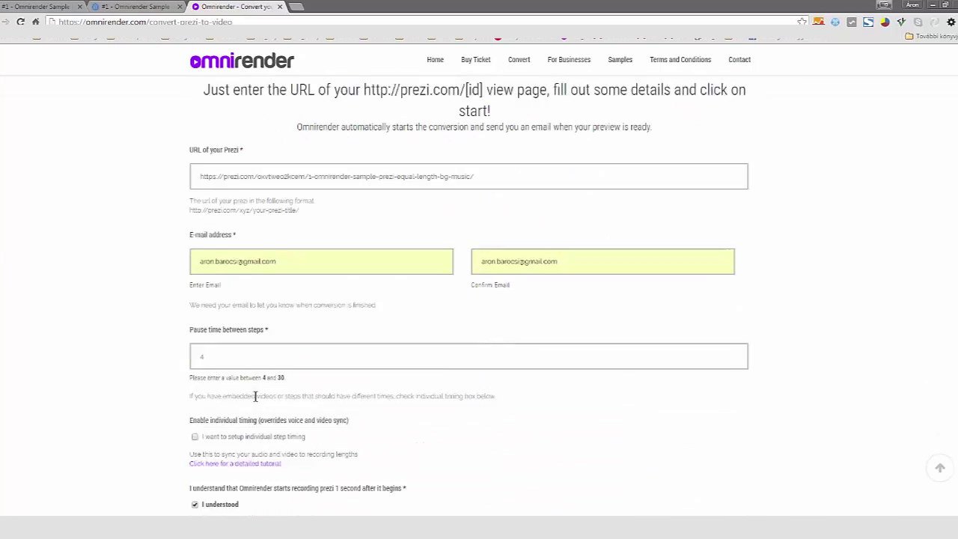
pyautogui.scroll(-3, 254, 397)
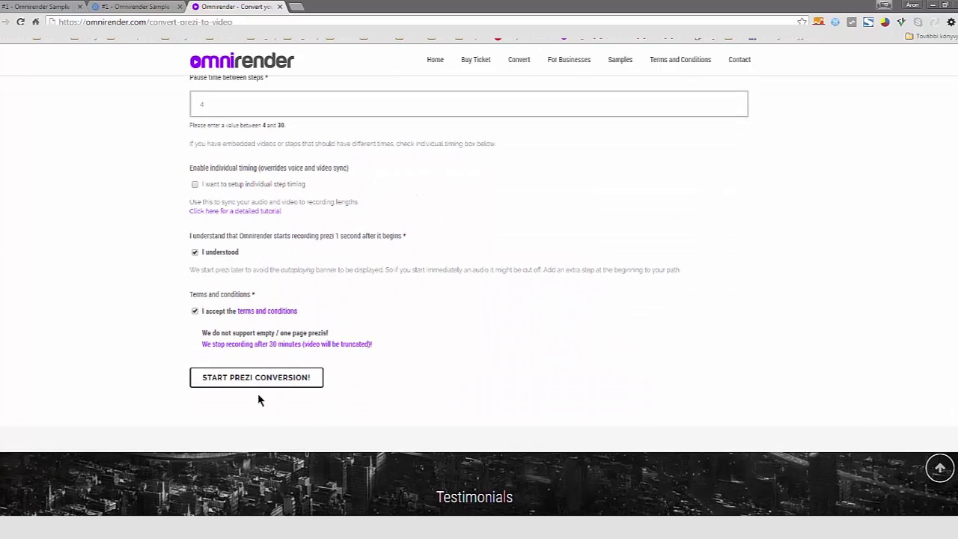
pyautogui.click(265, 386)
pyautogui.scroll(-2, 268, 381)
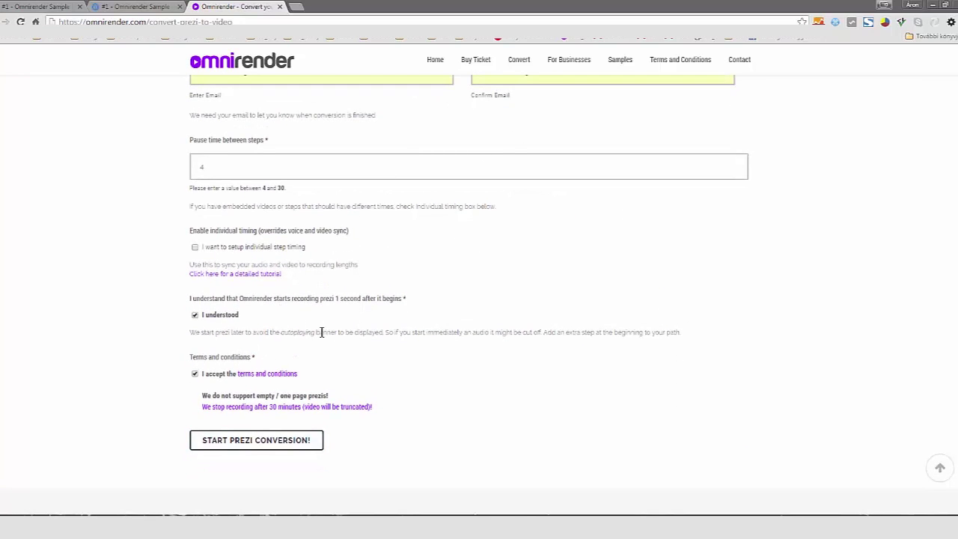
pyautogui.scroll(3, 321, 333)
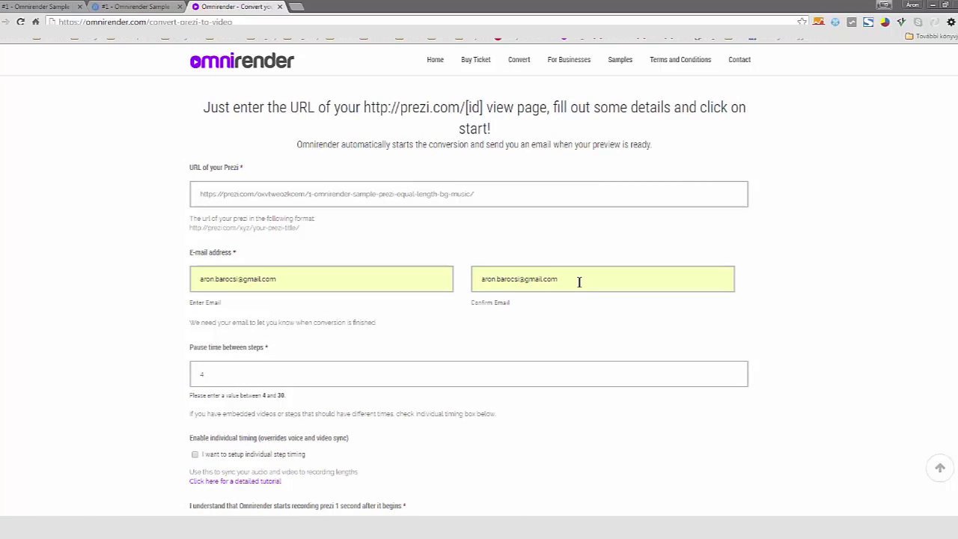
pyautogui.scroll(-5, 548, 327)
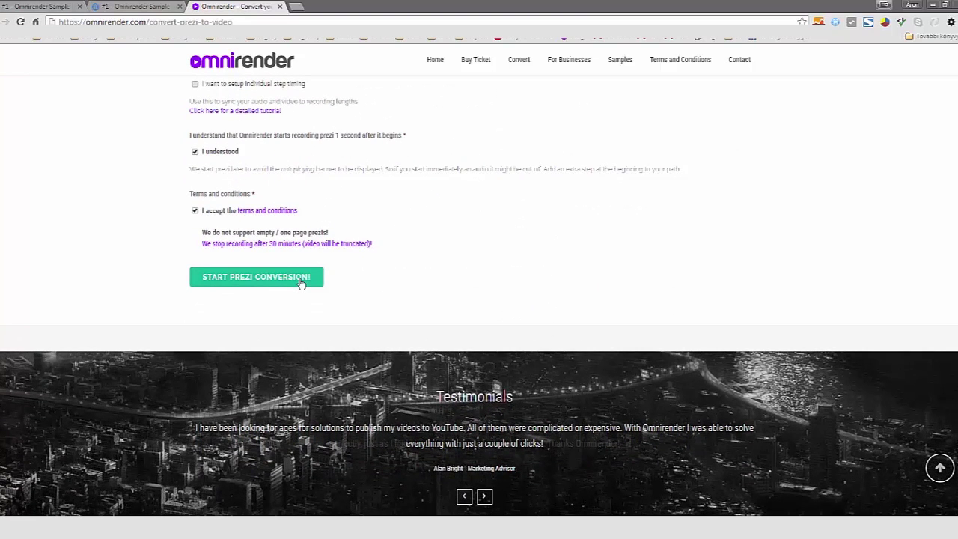
pyautogui.click(302, 283)
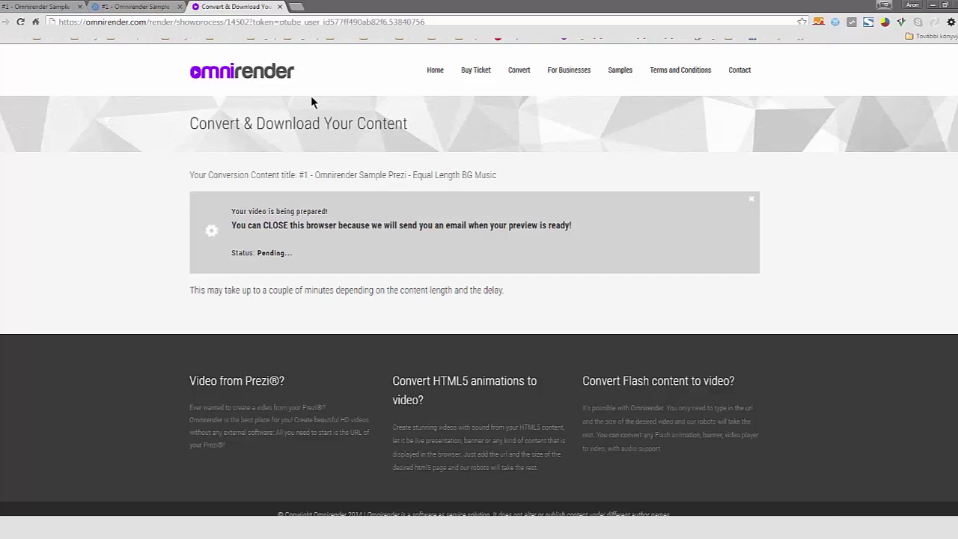
# Scroll the Convert & Download page while waiting for the video preview
pyautogui.scroll(-1, 524, 105)
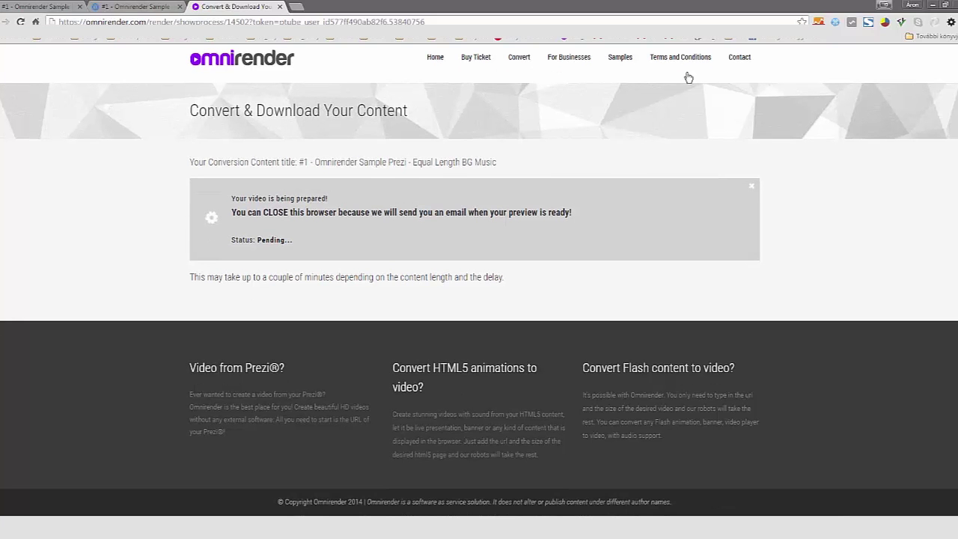
pyautogui.scroll(1, 449, 158)
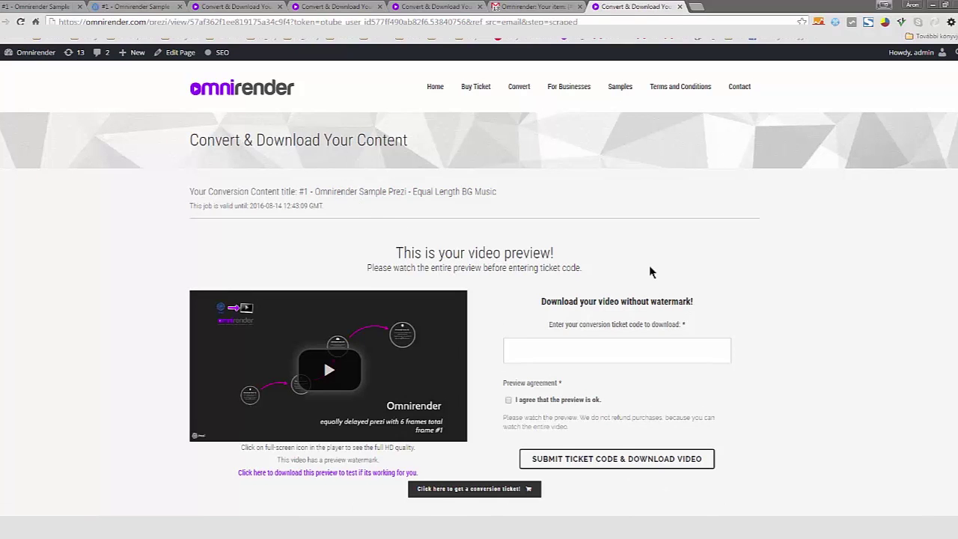
# Watch the watermarked preview to its end, then go to the conversion ticket page
pyautogui.scroll(-2, 650, 272)
pyautogui.scroll(-1, 650, 272)
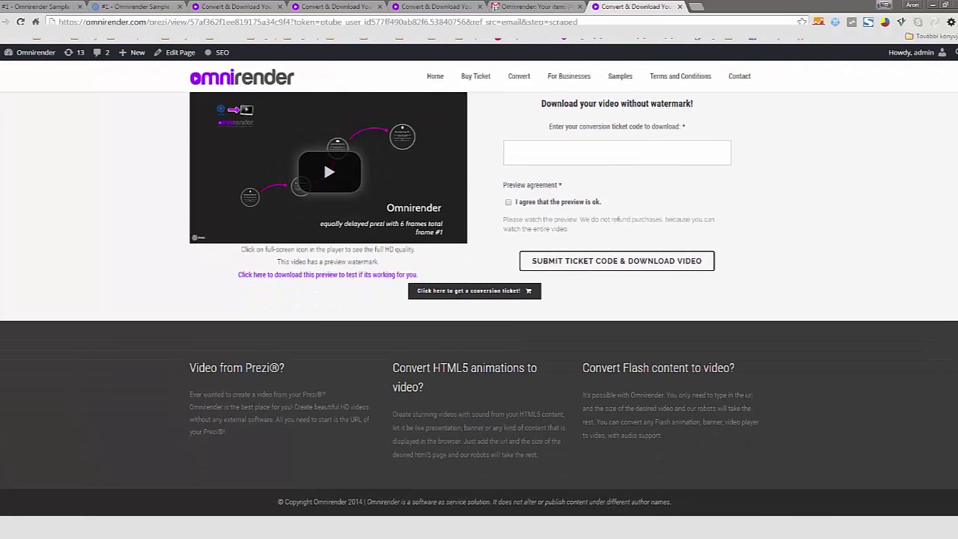
pyautogui.scroll(1, 871, 285)
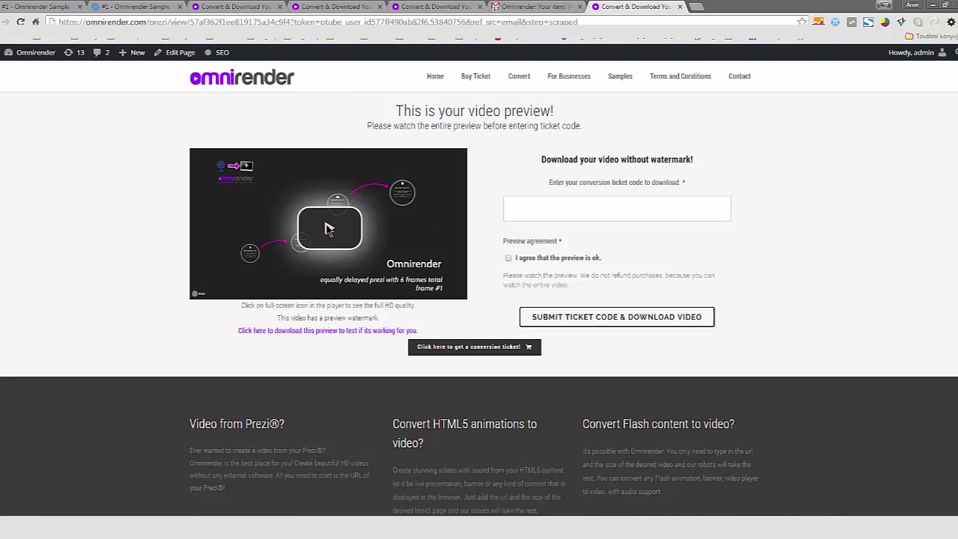
pyautogui.click(327, 226)
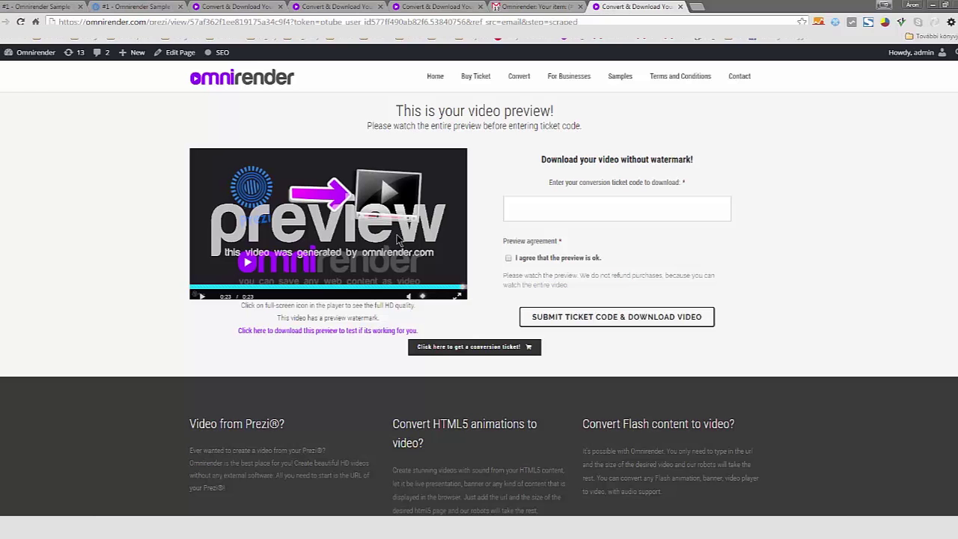
pyautogui.click(436, 349)
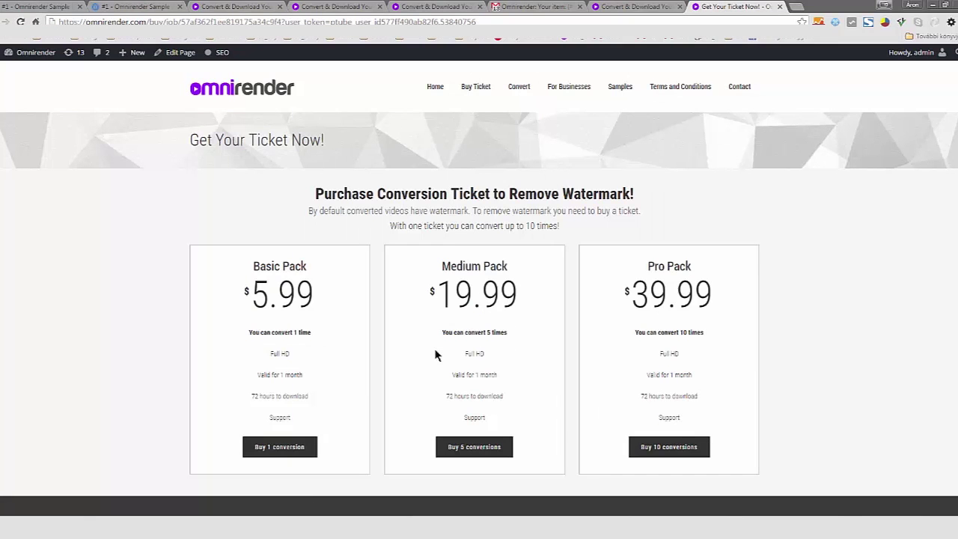
# Choose the Basic Pack single conversion, autofill the buyer's e-mail, then return to the preview
pyautogui.scroll(-3, 376, 307)
pyautogui.scroll(3, 376, 307)
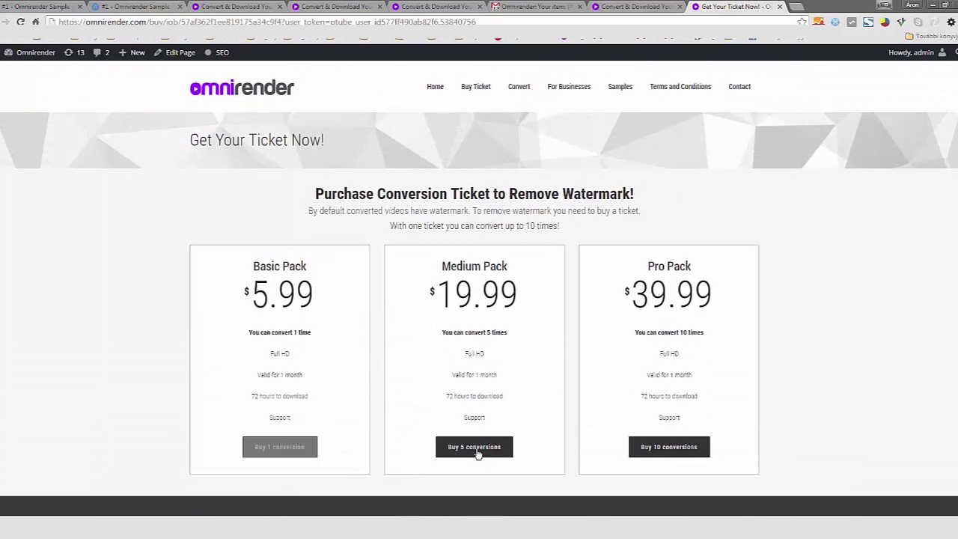
pyautogui.click(301, 449)
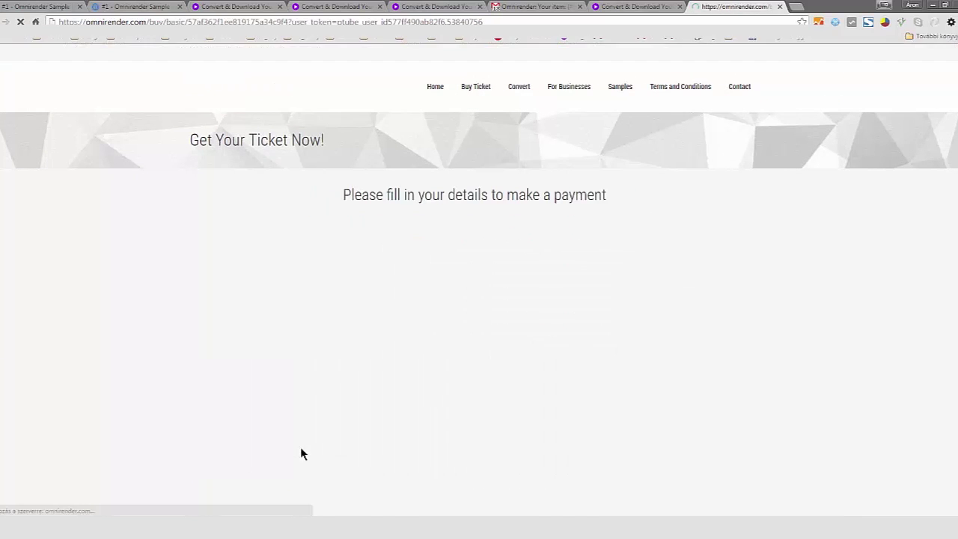
pyautogui.click(309, 293)
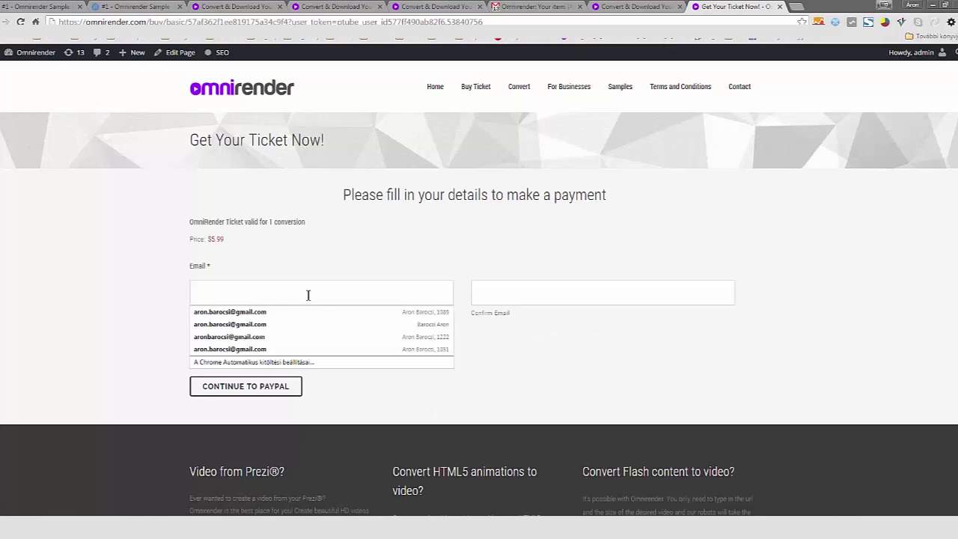
pyautogui.click(311, 312)
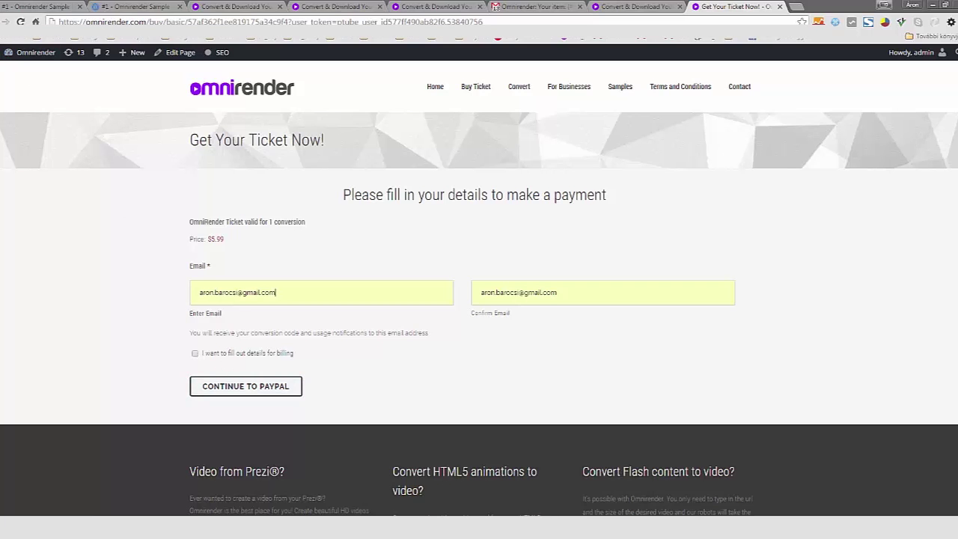
pyautogui.click(6, 22)
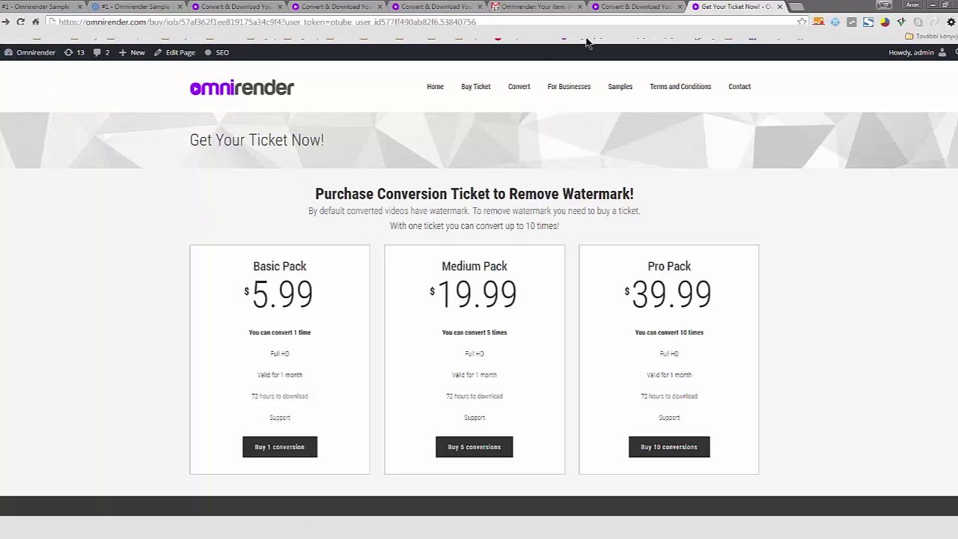
pyautogui.click(620, 6)
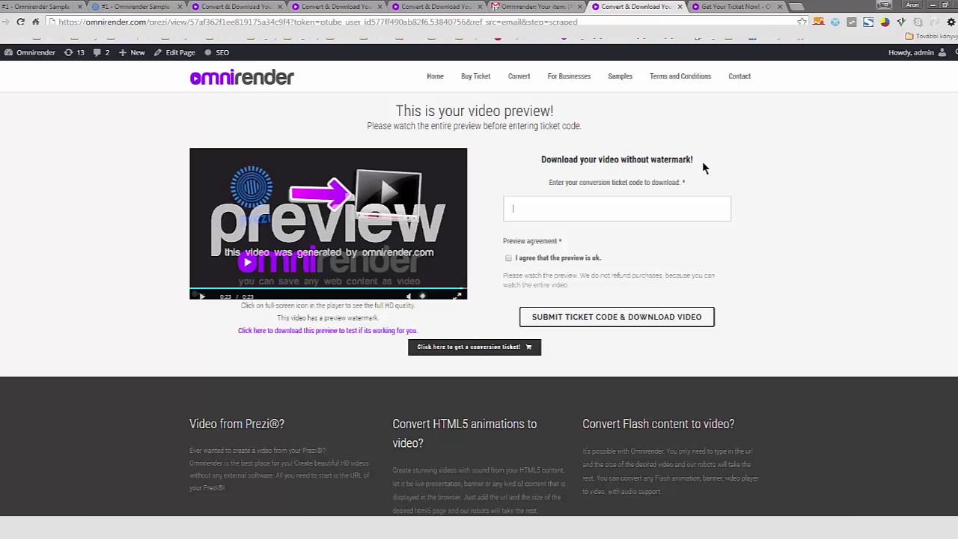
# Paste the ticket code, tick 'I agree that the preview is ok.' and submit it
pyautogui.moveTo(723, 165); pyautogui.dragTo(539, 150)
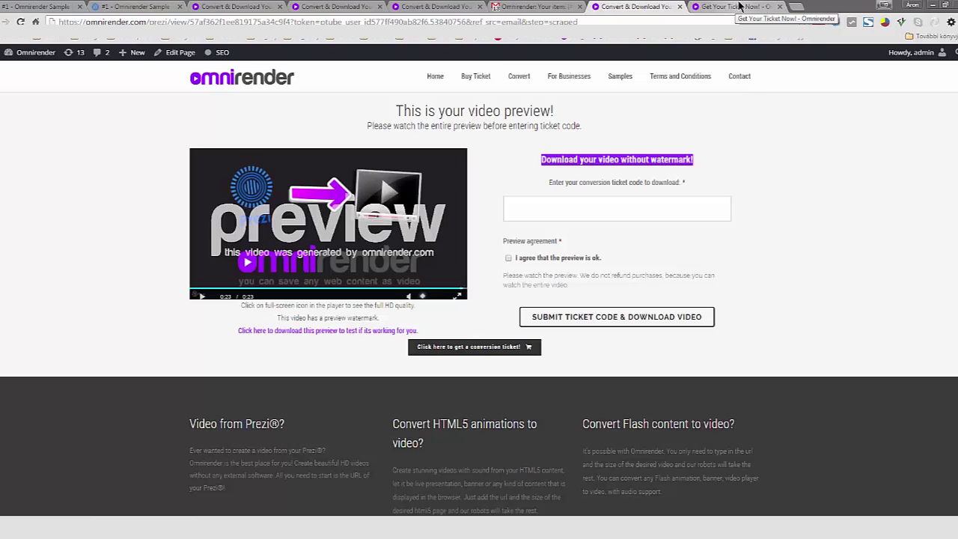
pyautogui.click(722, 210)
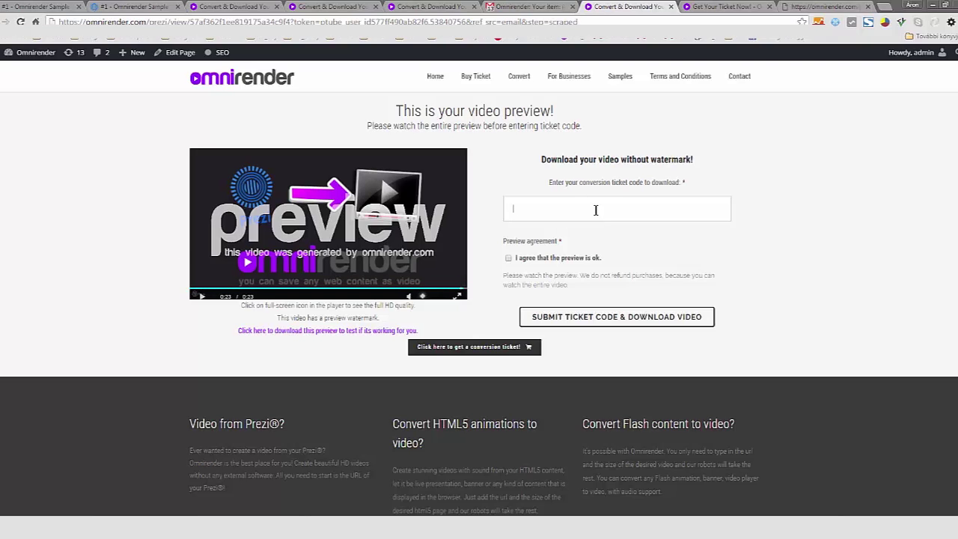
pyautogui.click(508, 258)
pyautogui.click(565, 320)
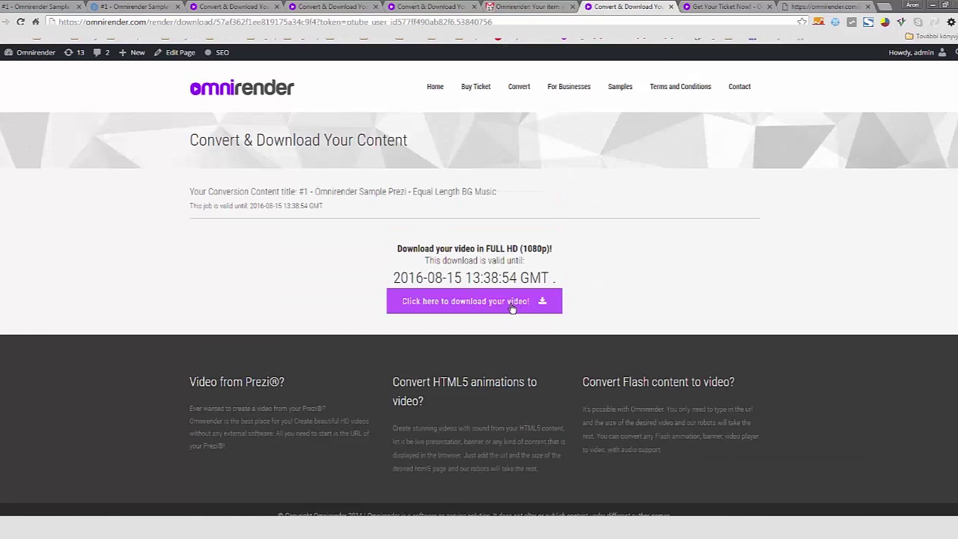
# Start downloading the sample Prezi's Full HD (1080p) video
pyautogui.click(464, 303)
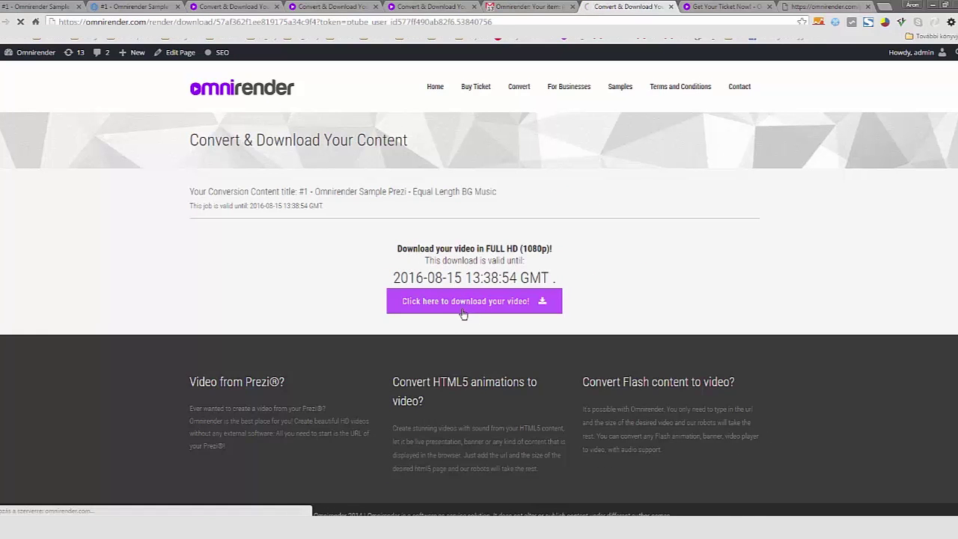